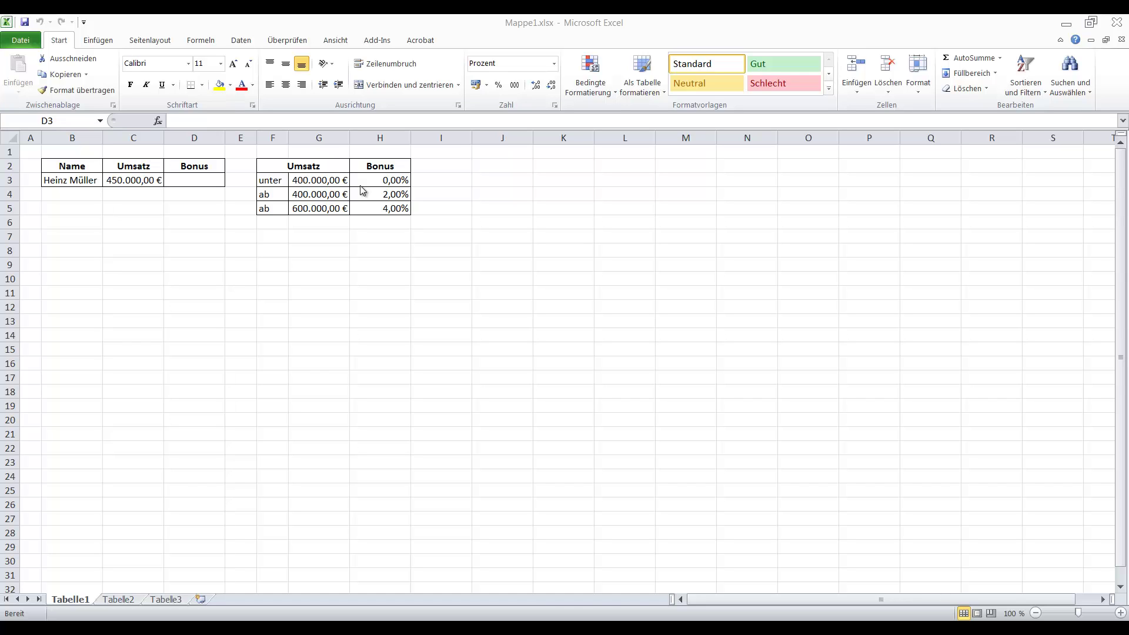
# Insert a WENN function into bonus cell D3 through the function picker
pyautogui.click(199, 180)
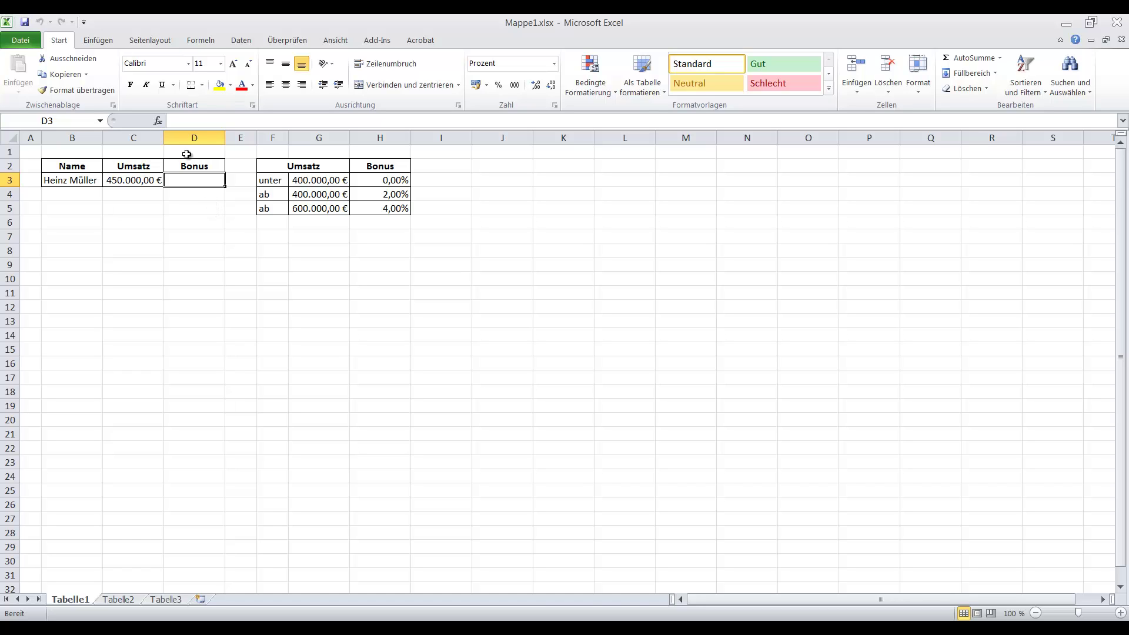
pyautogui.click(159, 122)
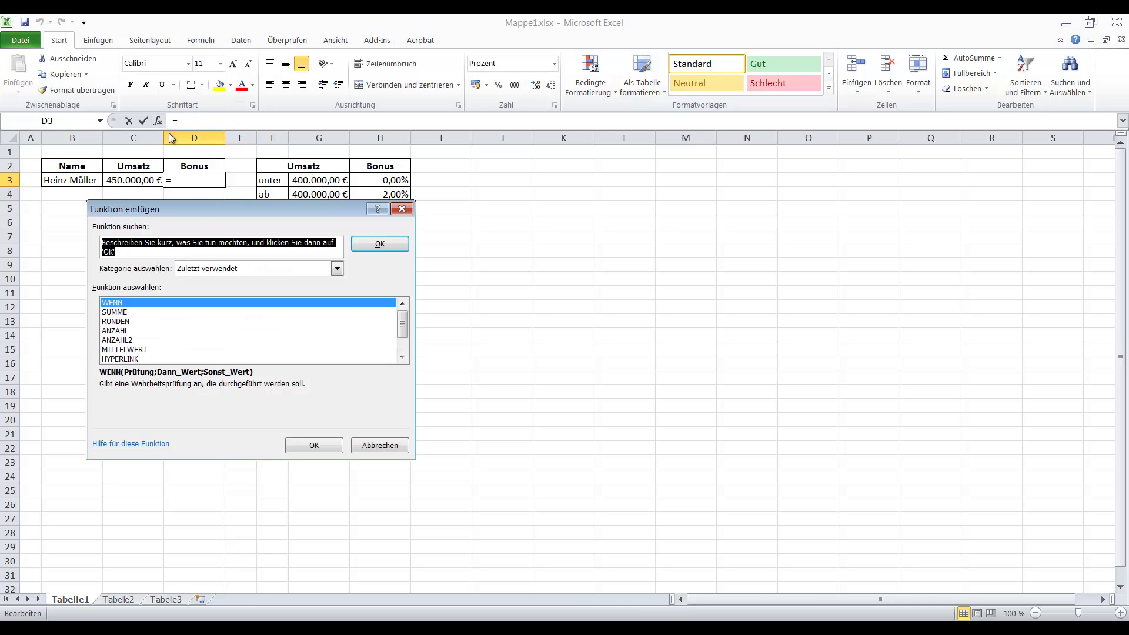
pyautogui.click(141, 305)
pyautogui.click(304, 447)
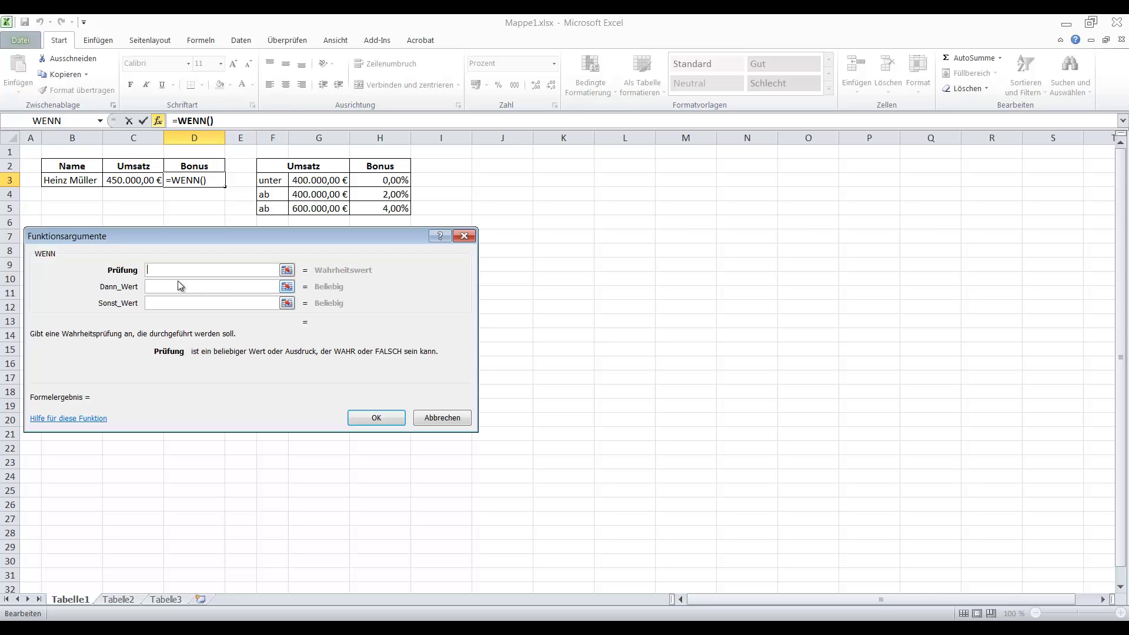
# Set the WENN condition to C3>=G5 with H5 (4,00% bonus) as Dann_Wert
pyautogui.click(134, 179)
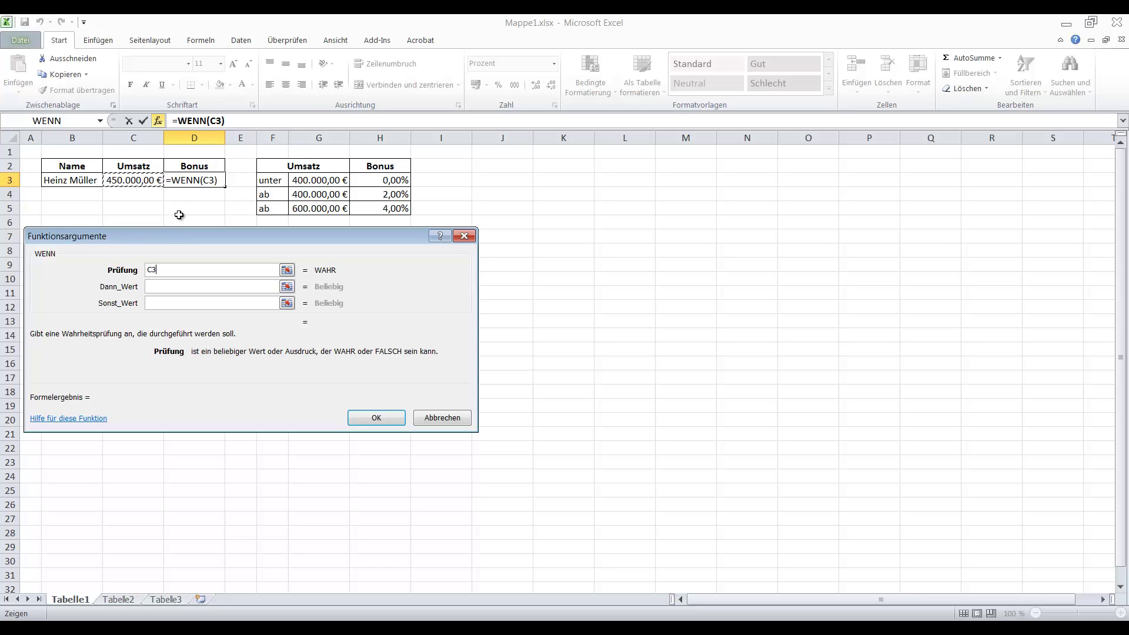
pyautogui.write('>=')
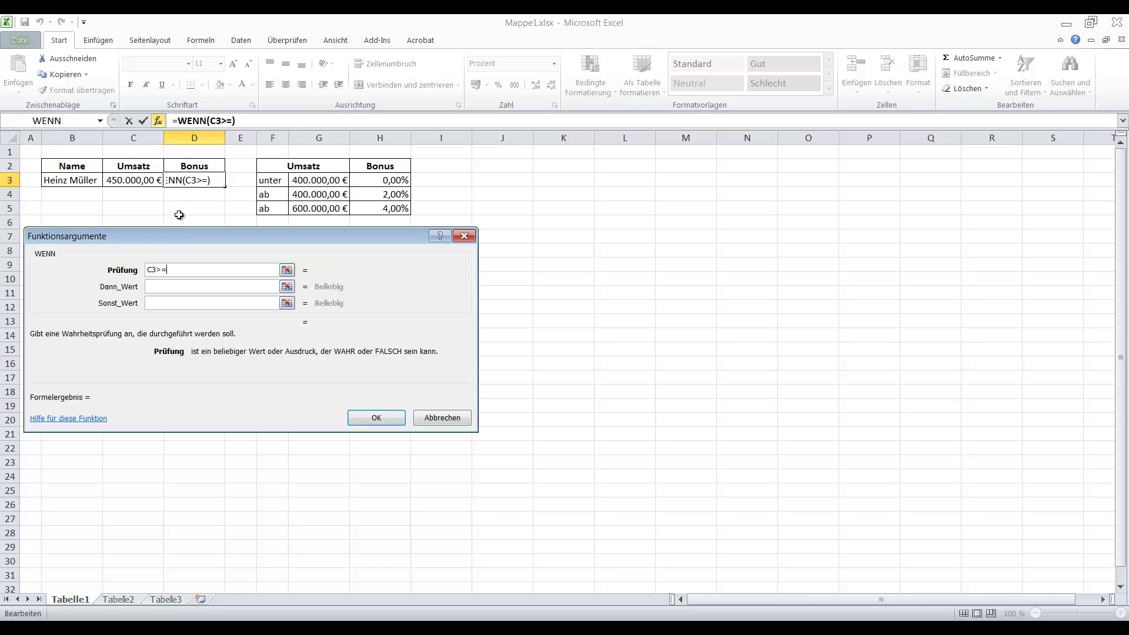
pyautogui.click(339, 207)
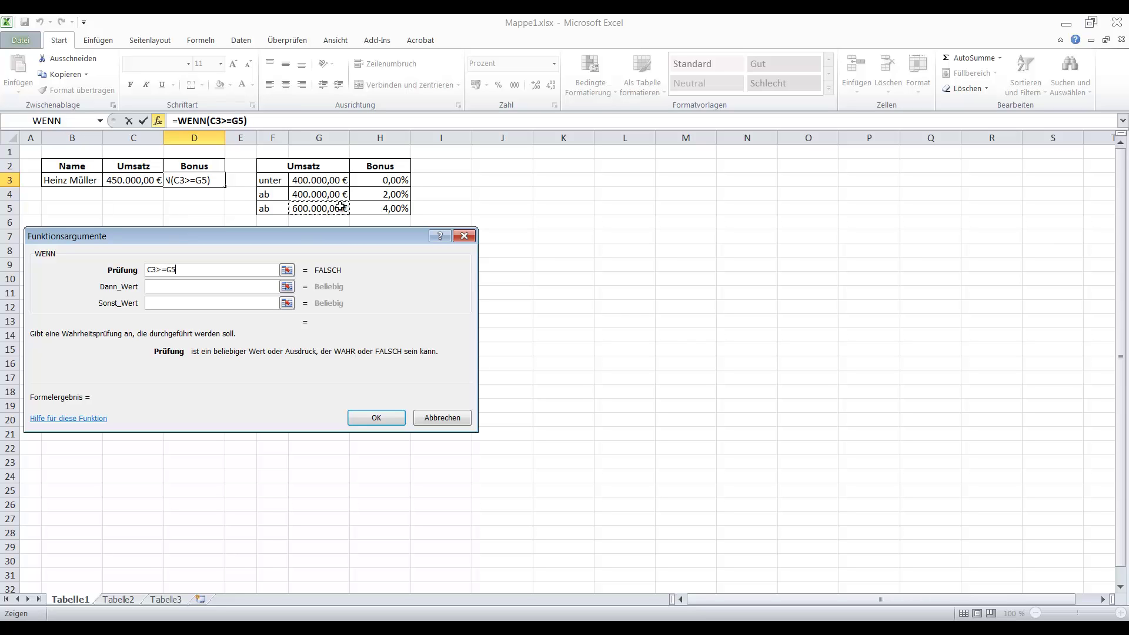
pyautogui.press('Tab')
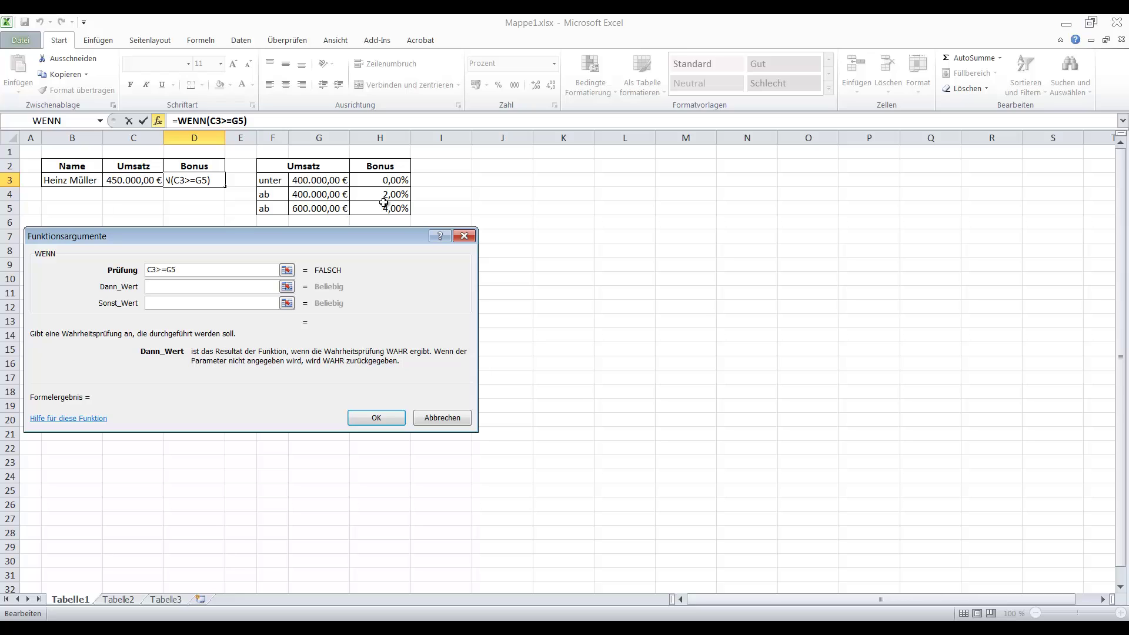
pyautogui.click(384, 208)
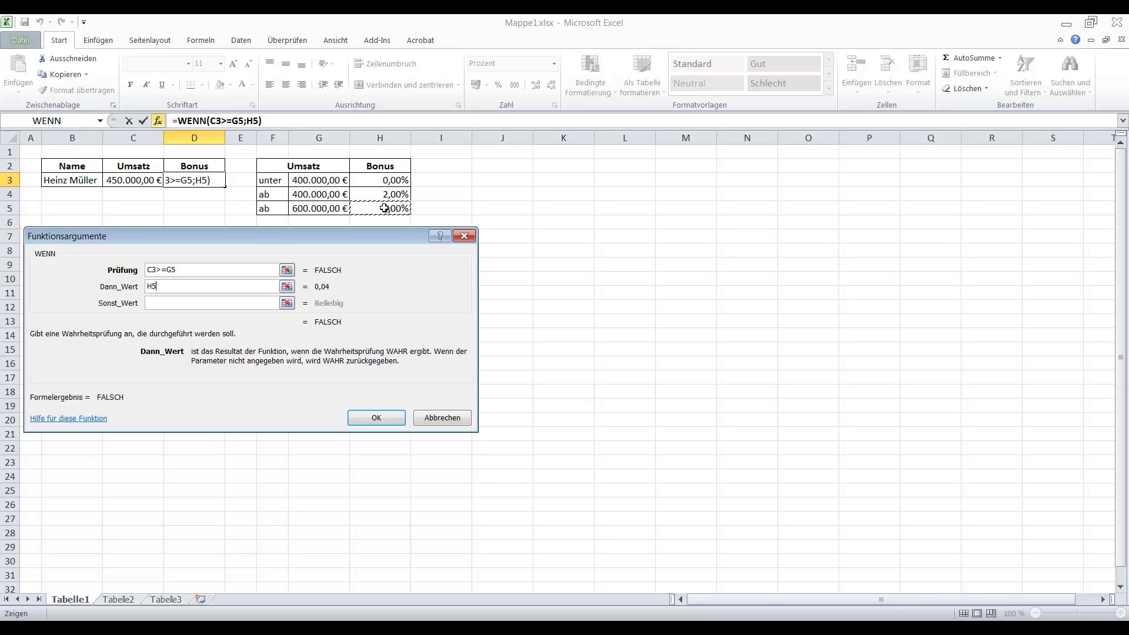
pyautogui.press('Tab')
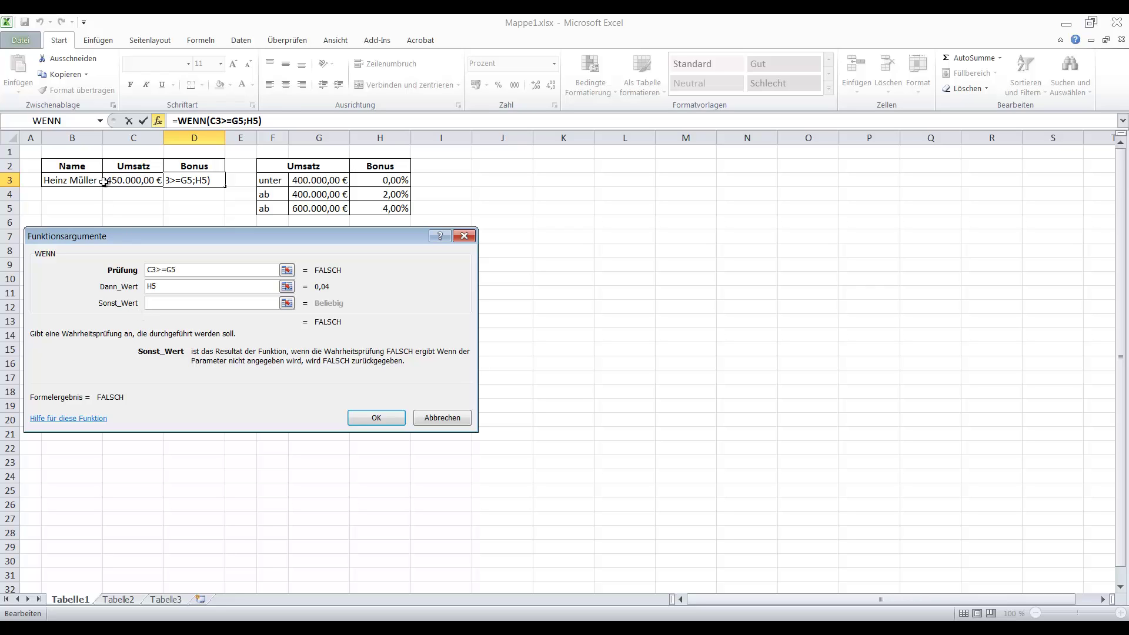
# Nest WENN(C3>=G4;H4;H3) as the Sonst_Wert and confirm, so D3 shows 2,00%
pyautogui.click(63, 122)
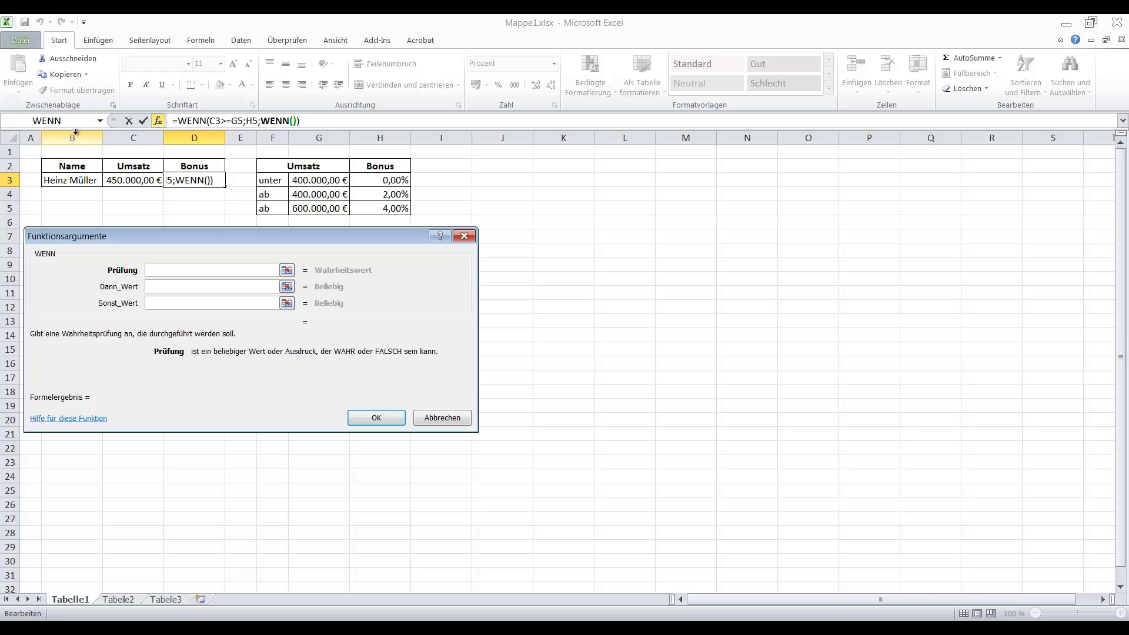
pyautogui.click(120, 180)
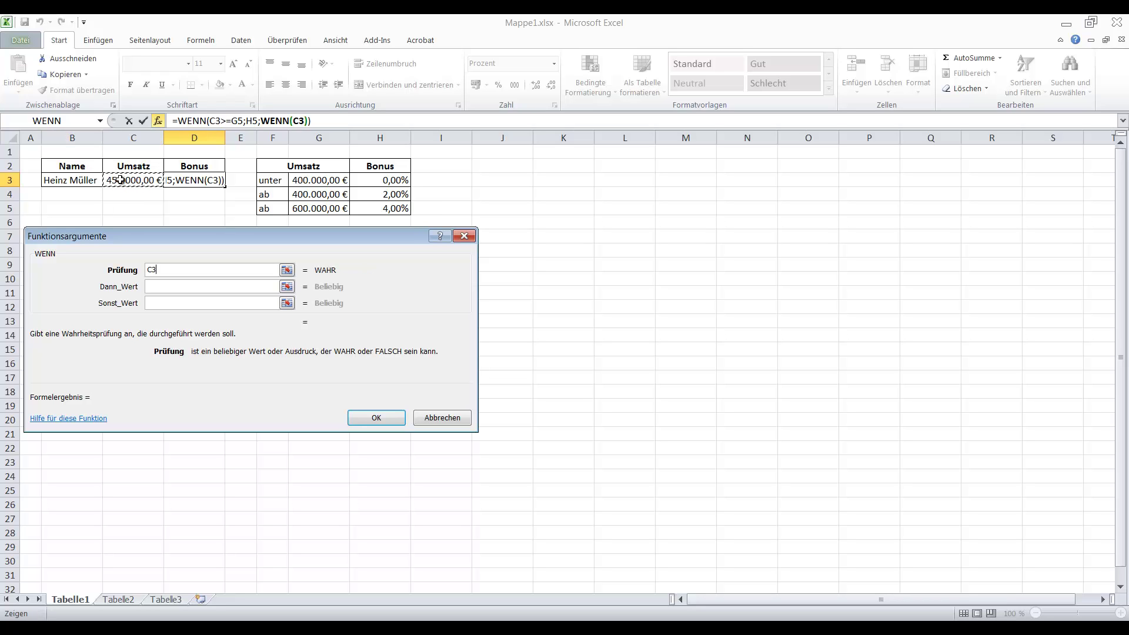
pyautogui.write('>')
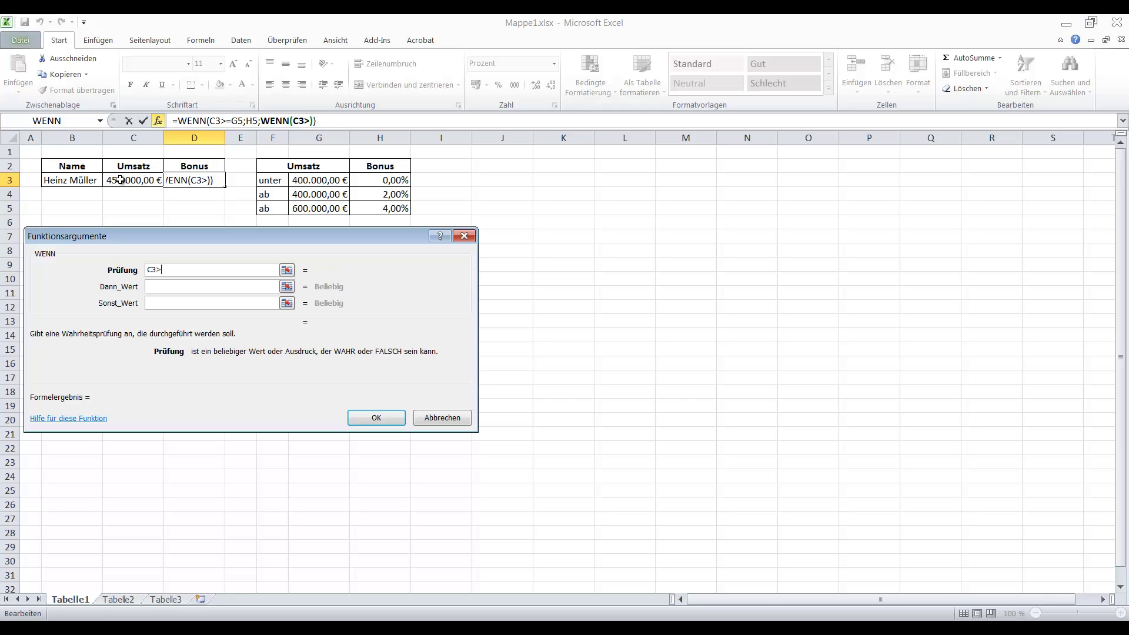
pyautogui.write('=')
pyautogui.click(308, 198)
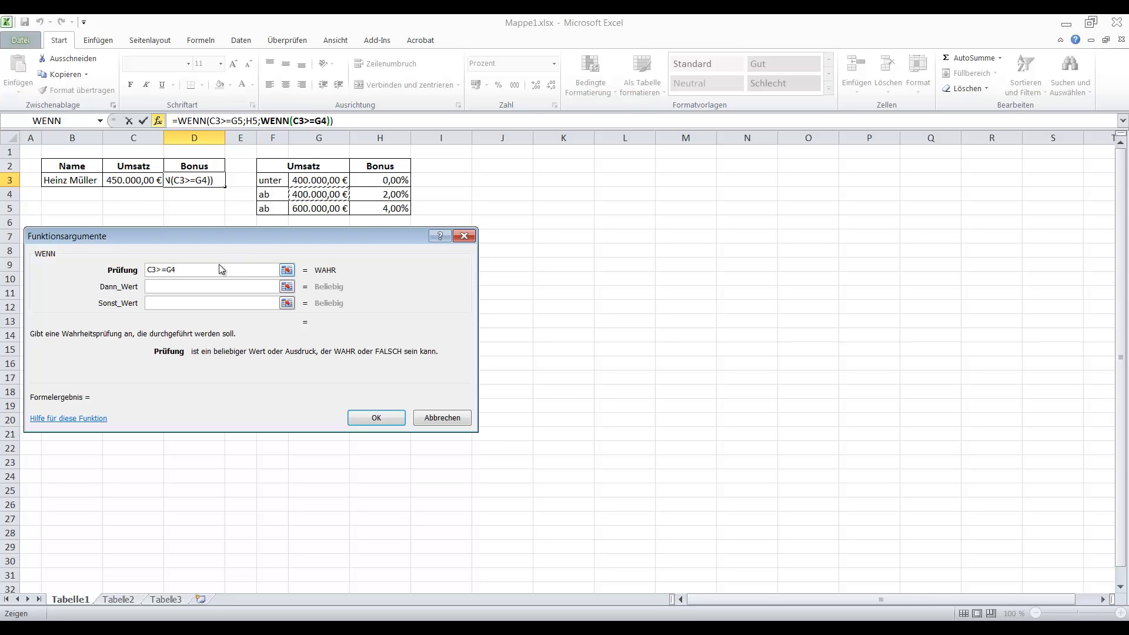
pyautogui.click(209, 287)
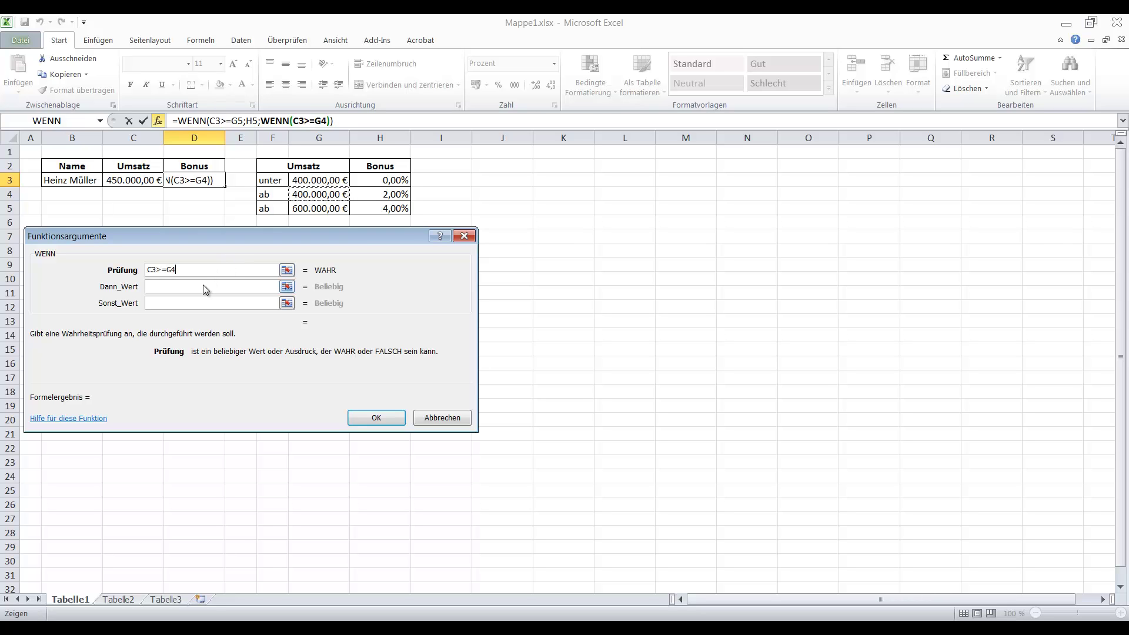
pyautogui.click(395, 194)
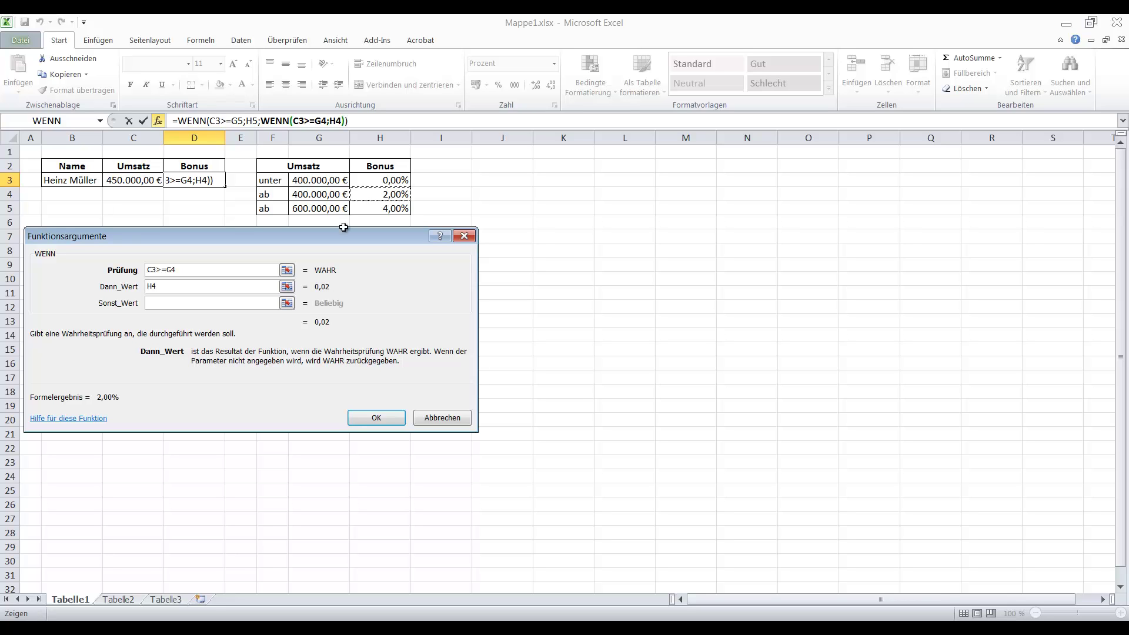
pyautogui.click(195, 303)
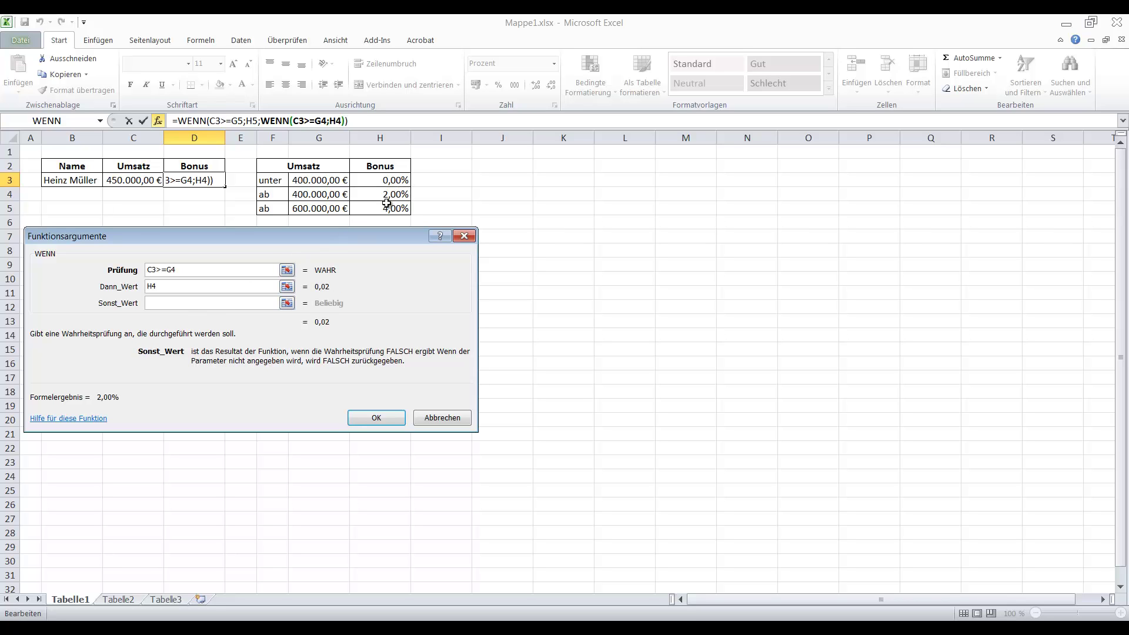
pyautogui.click(394, 180)
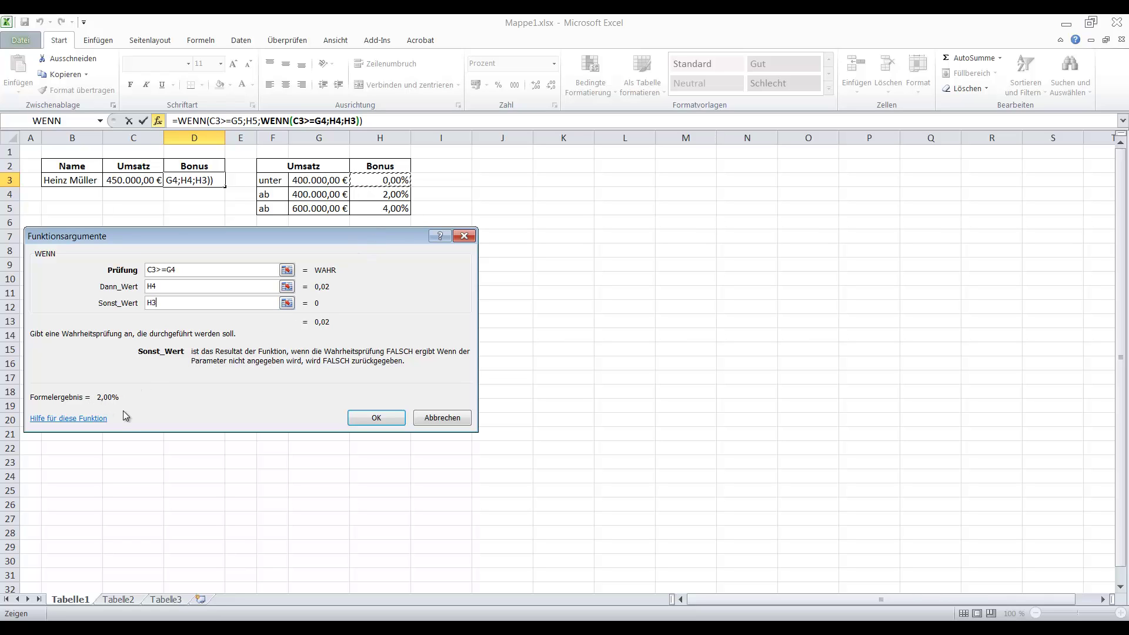
pyautogui.click(376, 418)
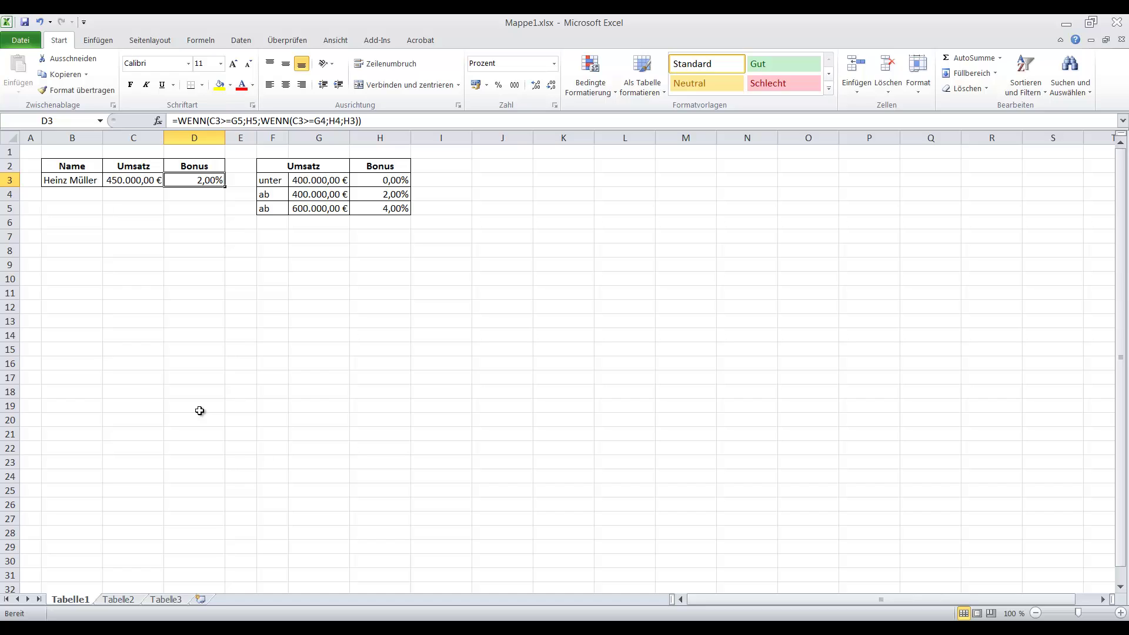
# Change the revenue in C3 to 650000 to test the bonus
pyautogui.click(131, 179)
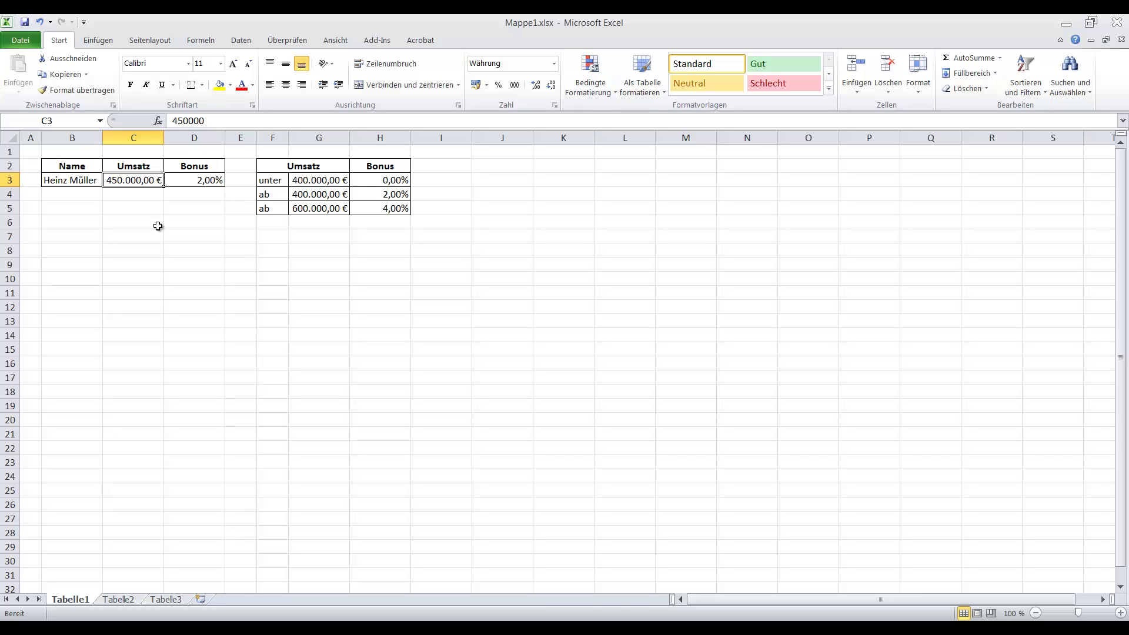
pyautogui.write('6')
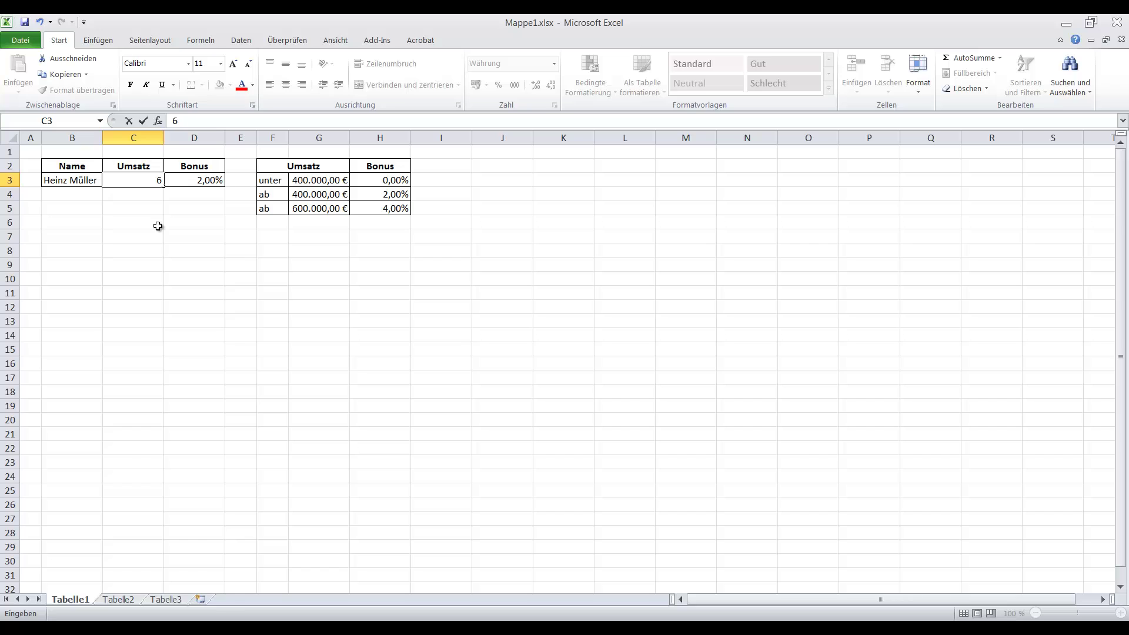
pyautogui.write('50000')
pyautogui.press('Return')
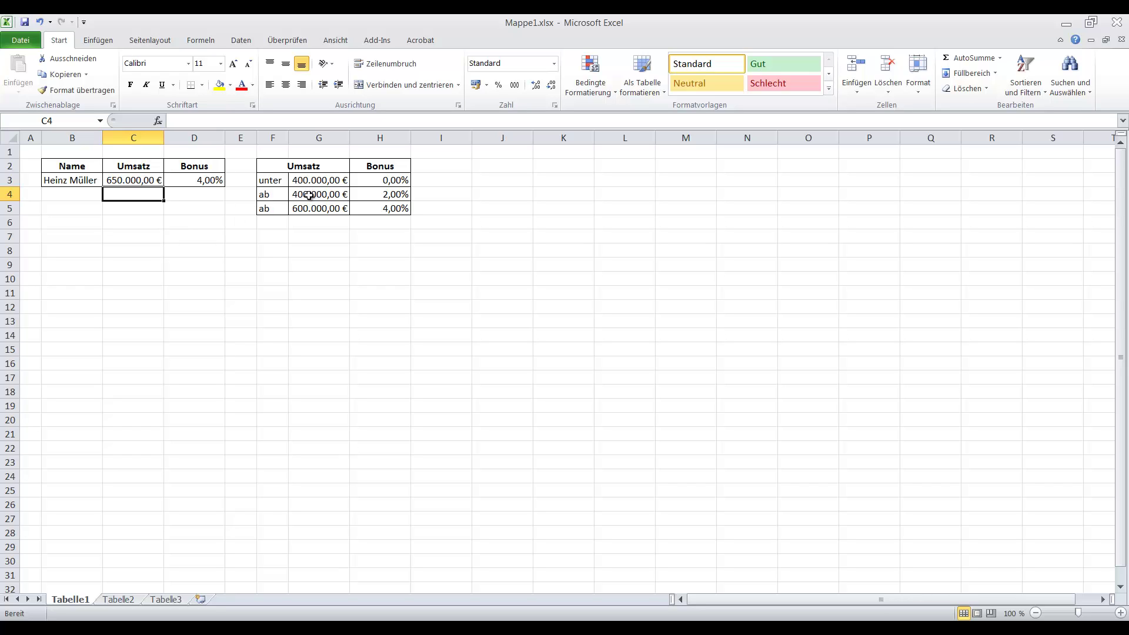
# Change the revenue in C3 to 350000, making D3 return 0,00%
pyautogui.click(145, 179)
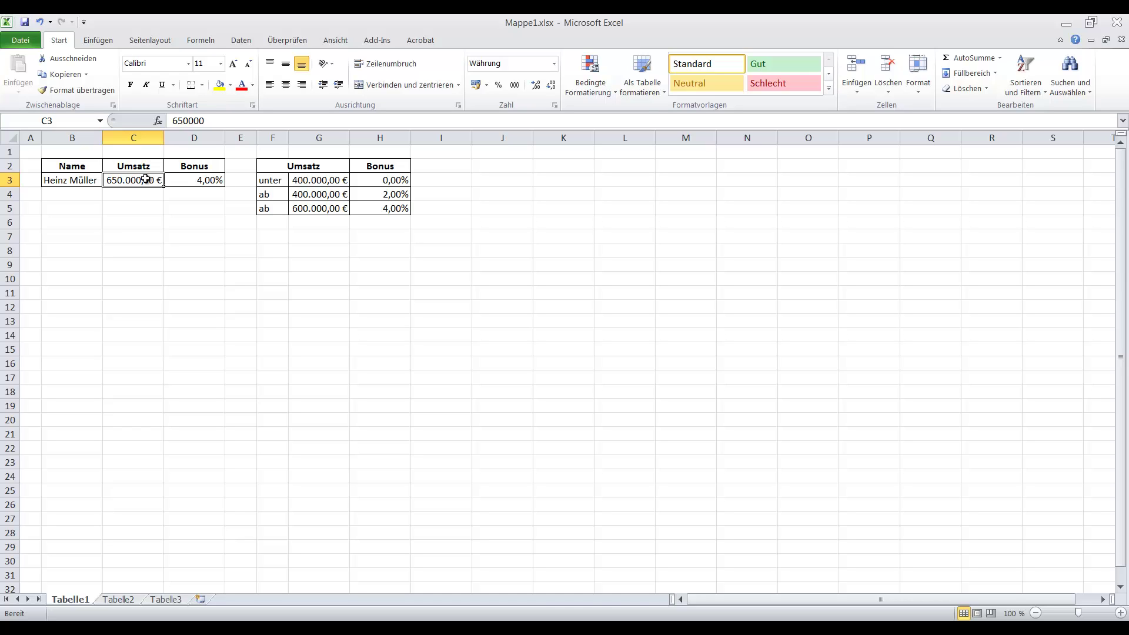
pyautogui.write('35000')
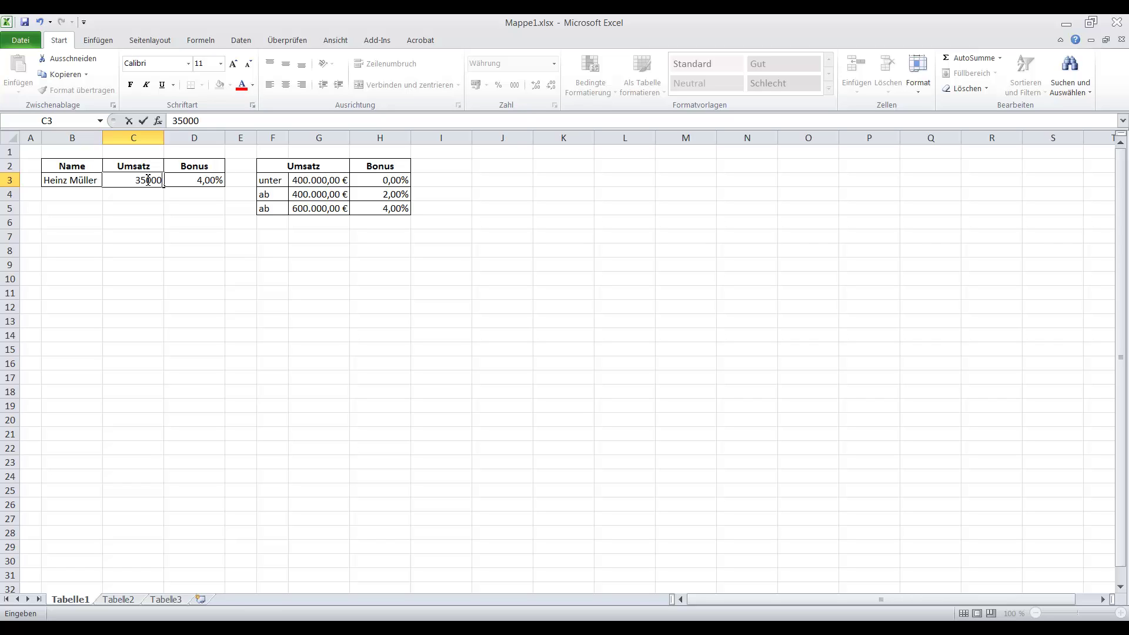
pyautogui.write('0')
pyautogui.press('Return')
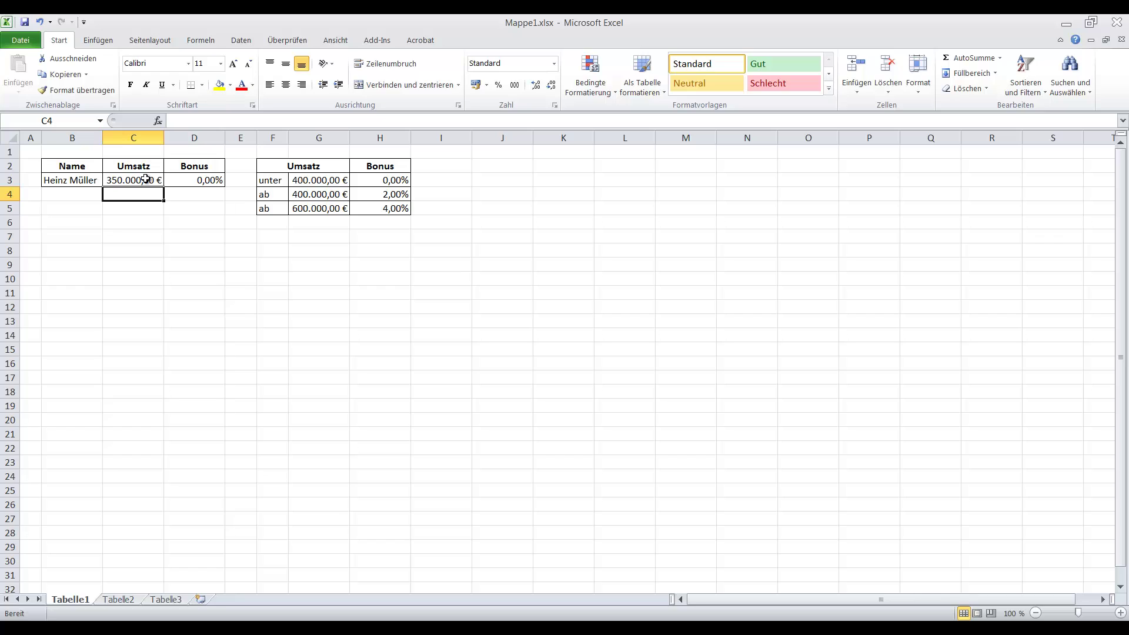